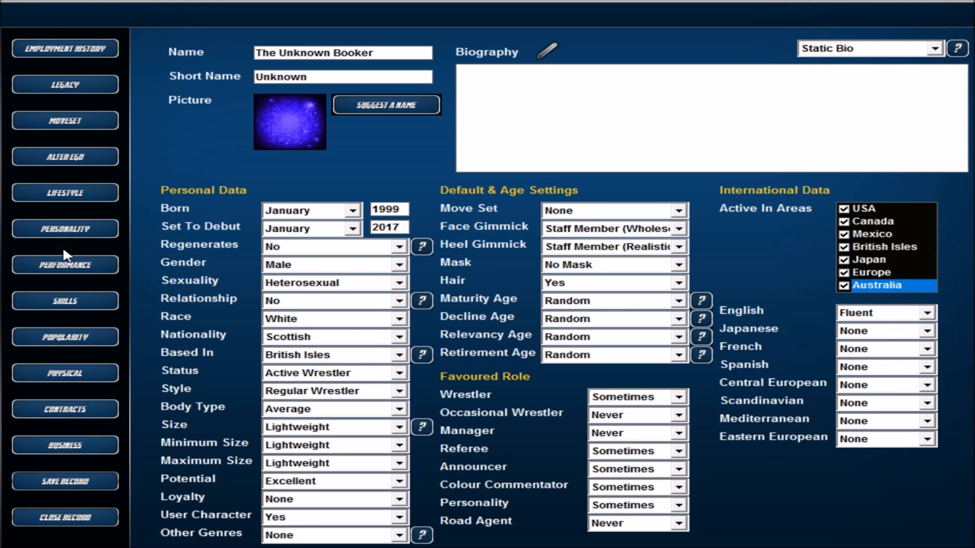
{"action": "left_click", "coordinate": [51, 300]}
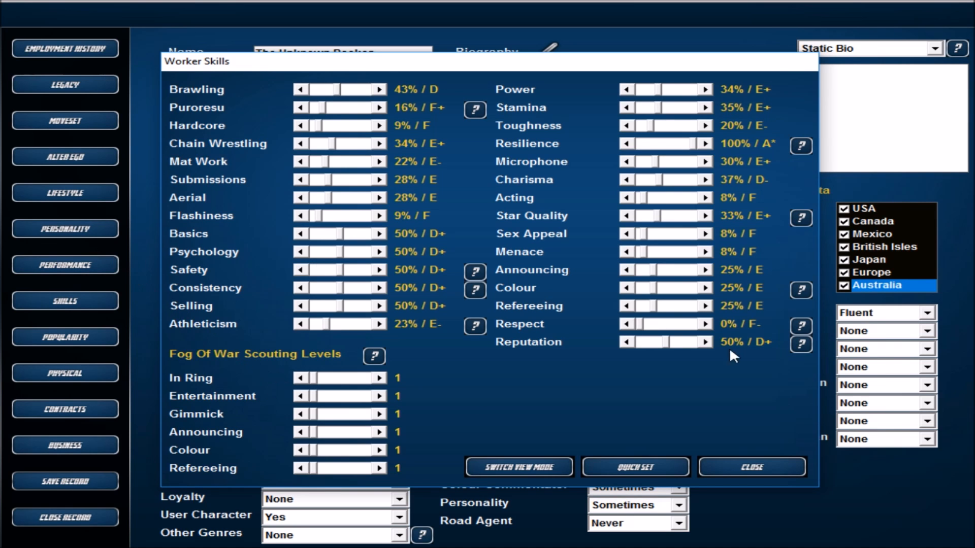
{"action": "left_click", "coordinate": [767, 465]}
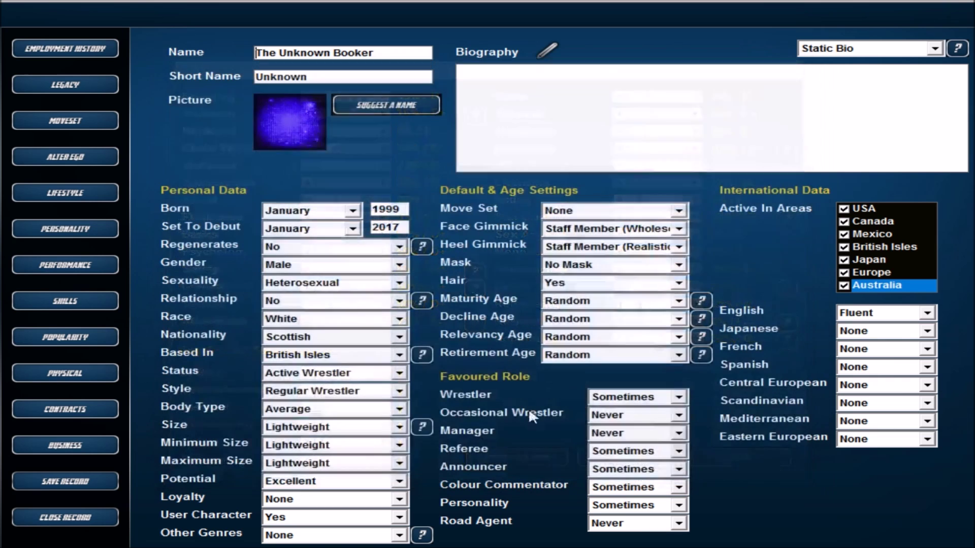
{"action": "left_click", "coordinate": [74, 267]}
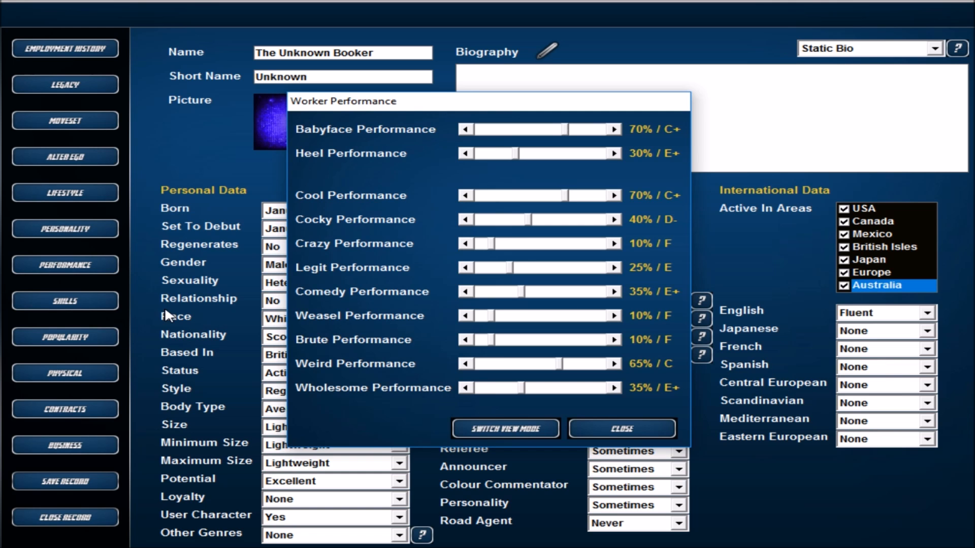
{"action": "left_click", "coordinate": [617, 427]}
{"action": "left_click", "coordinate": [65, 337]}
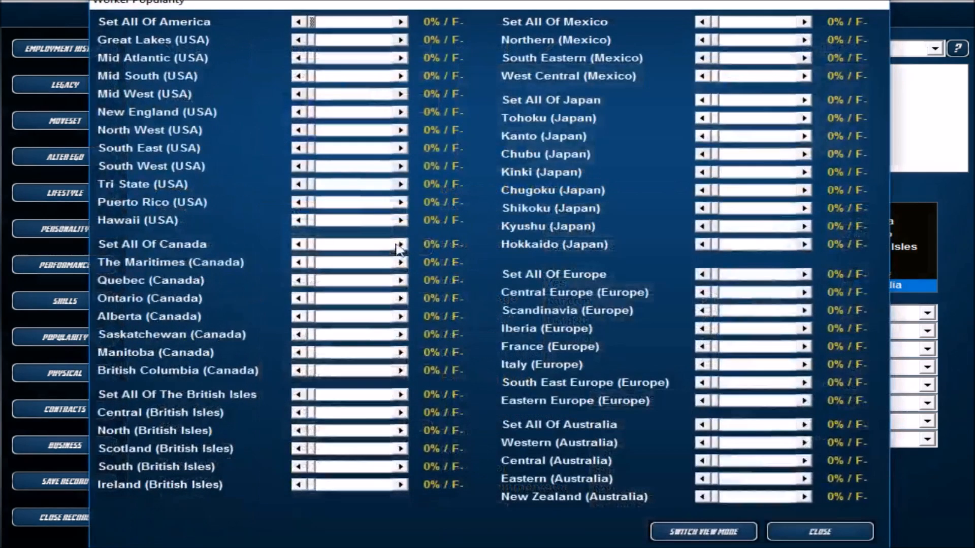
{"action": "left_click", "coordinate": [816, 528]}
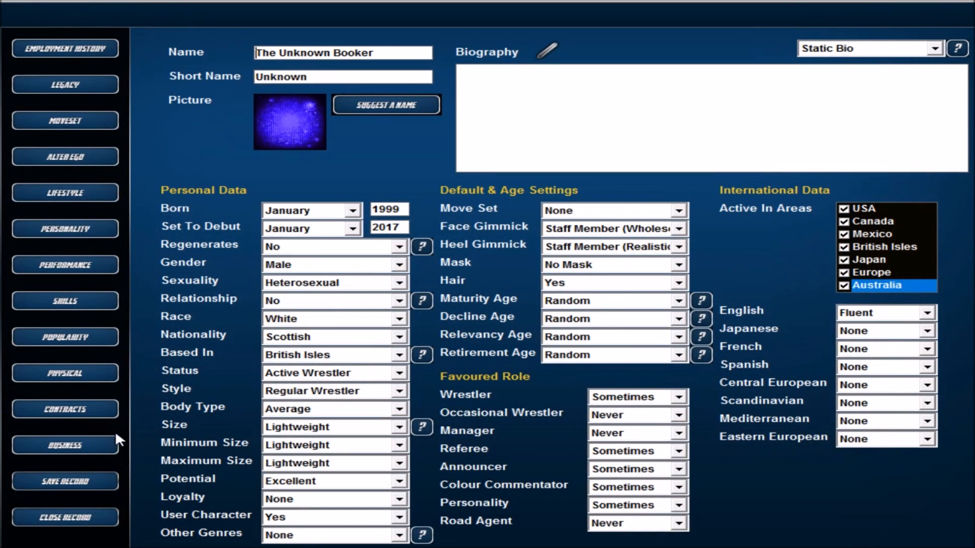